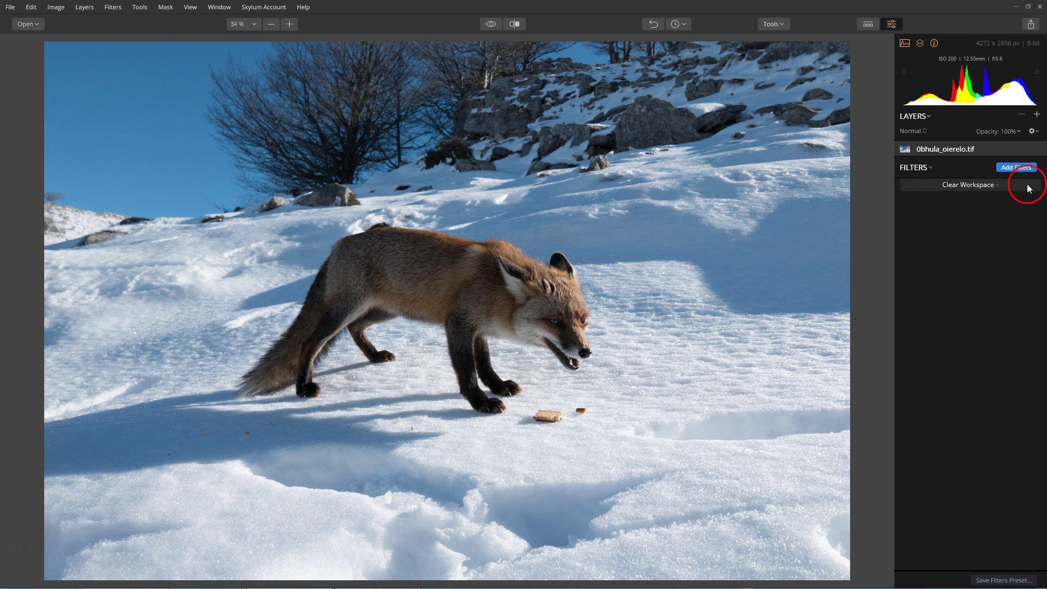
# - Add the Split Color Warmth filter from the Professional section of the Filters Catalog
pyautogui.click(1013, 169)
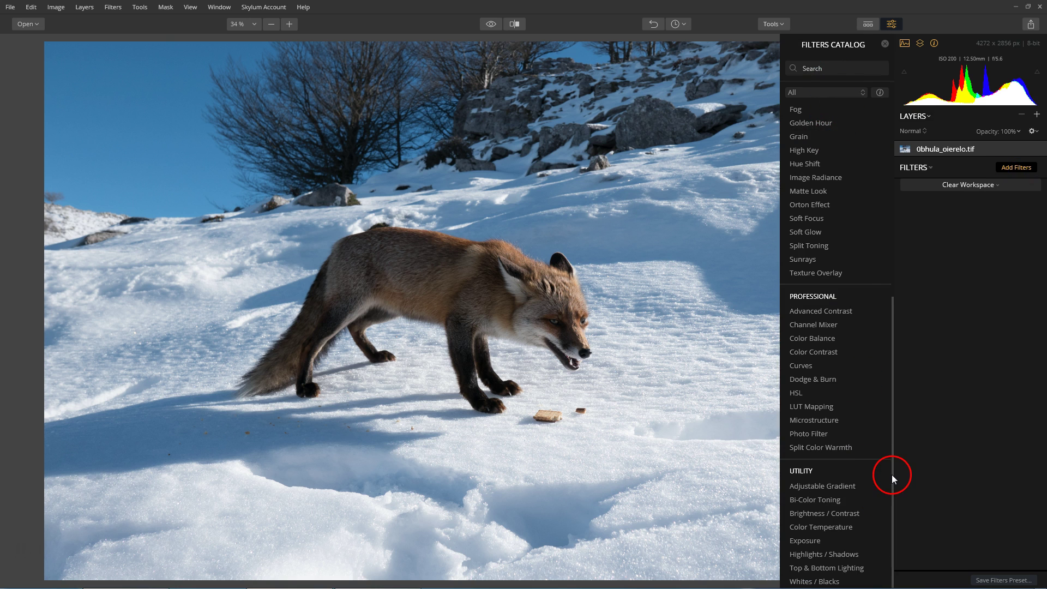
pyautogui.moveTo(892, 474)
pyautogui.mouseDown()
pyautogui.moveTo(892, 171)
pyautogui.moveTo(889, 492)
pyautogui.mouseUp()
pyautogui.click(800, 298)
pyautogui.moveTo(820, 447)
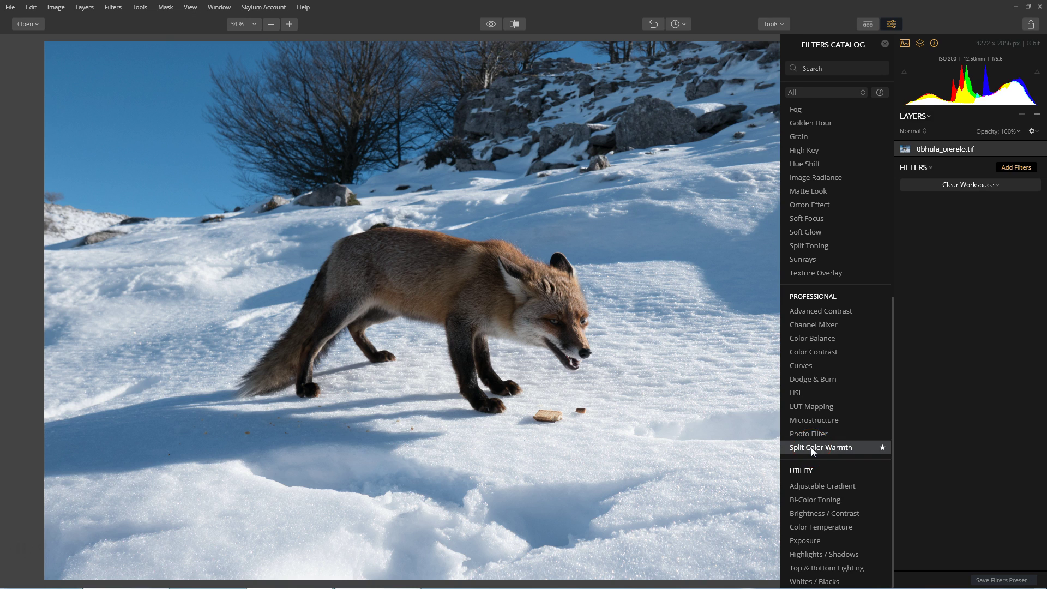
pyautogui.click(841, 452)
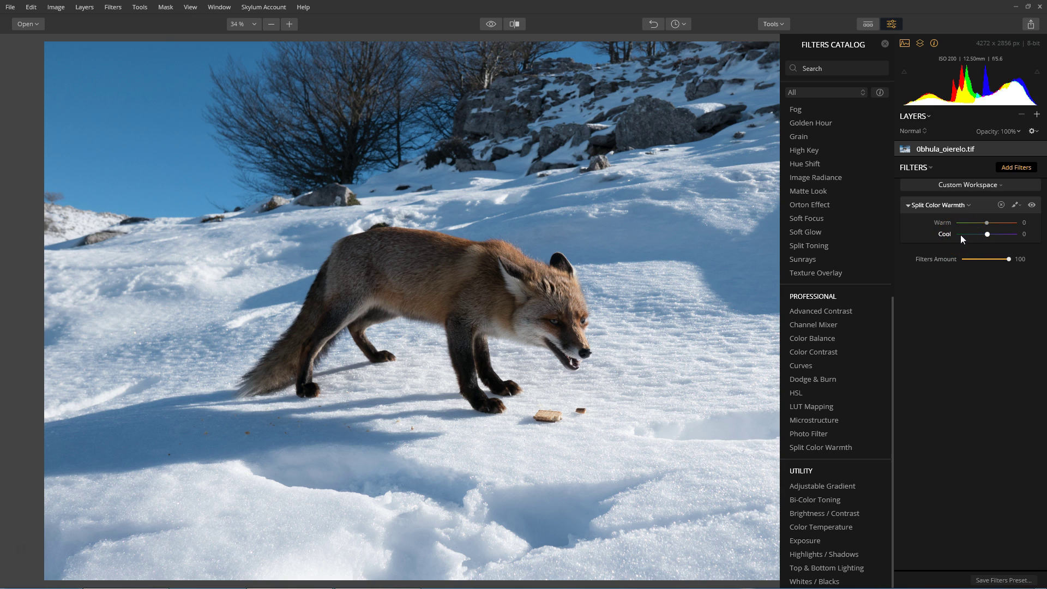
# - Try different Warm slider amounts, including strongly negative ones, before settling on warm 78
pyautogui.moveTo(986, 234); pyautogui.dragTo(1010, 234)
pyautogui.moveTo(1009, 232); pyautogui.dragTo(534, 331)
pyautogui.moveTo(504, 281); pyautogui.dragTo(509, 260)
pyautogui.click(987, 223)
pyautogui.moveTo(988, 222); pyautogui.dragTo(962, 222)
pyautogui.moveTo(550, 292); pyautogui.dragTo(537, 318)
pyautogui.moveTo(963, 225); pyautogui.dragTo(1010, 226)
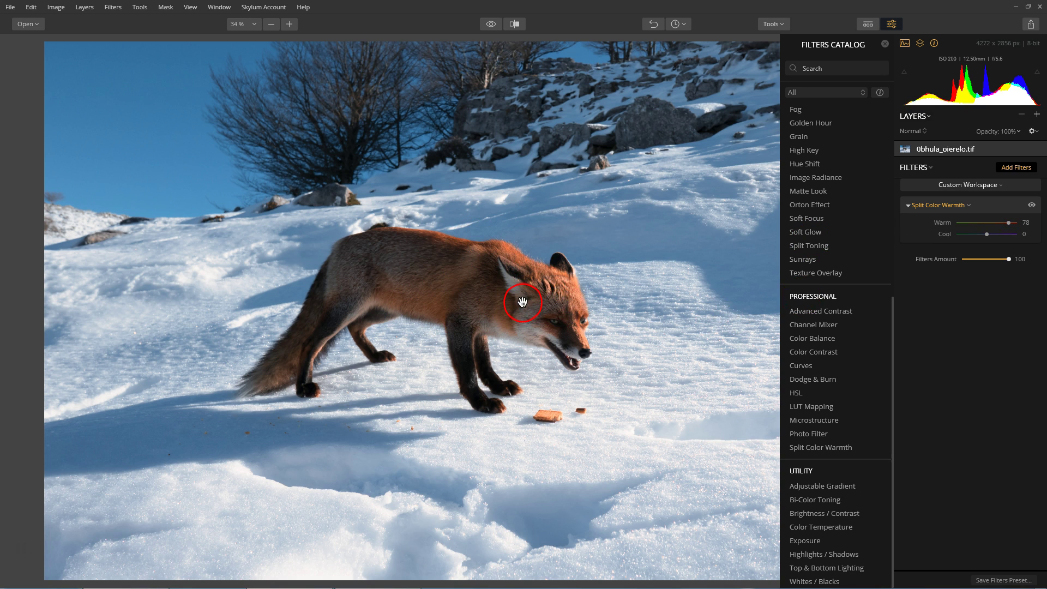
# - Compare against the original photo and set the Cool amount to -33
pyautogui.click(490, 24)
pyautogui.click(865, 203)
pyautogui.moveTo(987, 235)
pyautogui.mouseDown()
pyautogui.moveTo(1011, 234)
pyautogui.moveTo(954, 242)
pyautogui.moveTo(978, 236)
pyautogui.mouseUp()
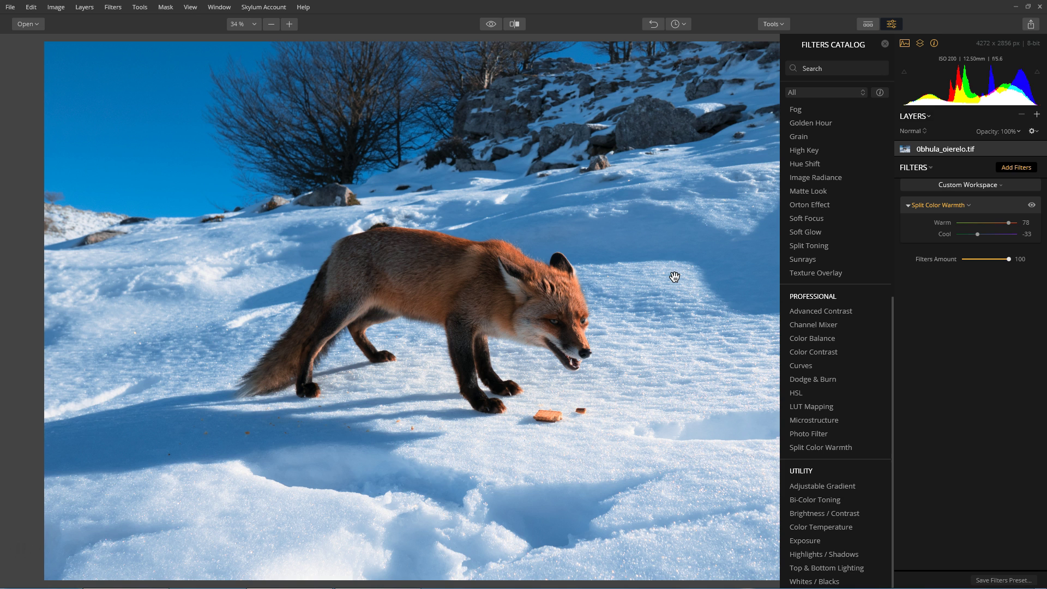
# - Toggle repeatedly between the edited fox photo and the unedited original to judge the effect
pyautogui.click(490, 24)
pyautogui.click(491, 24)
pyautogui.click(491, 24)
pyautogui.click(491, 24)
pyautogui.click(491, 24)
pyautogui.click(490, 24)
pyautogui.click(490, 23)
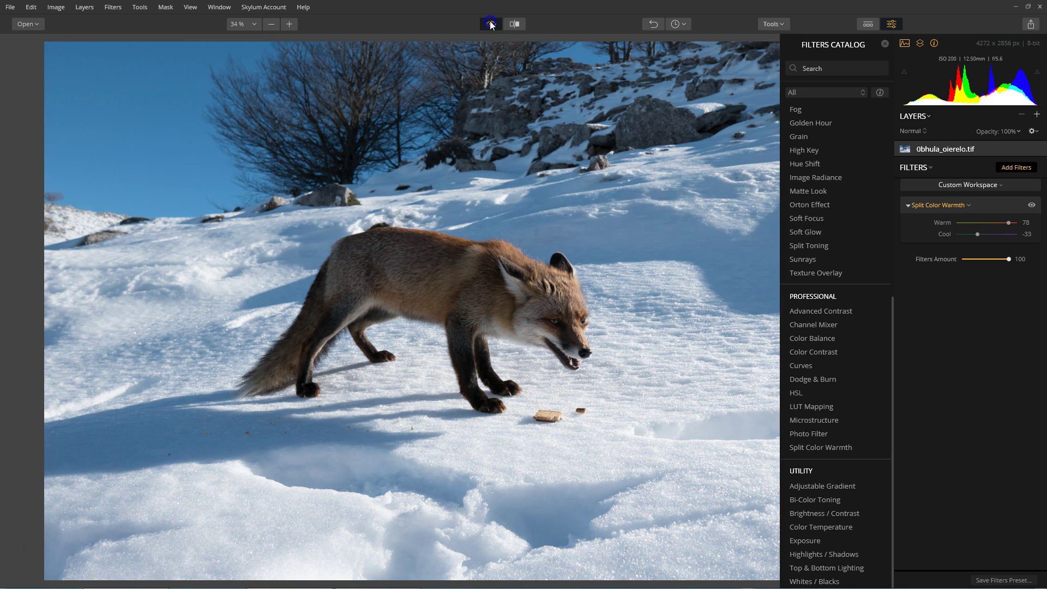
pyautogui.click(490, 23)
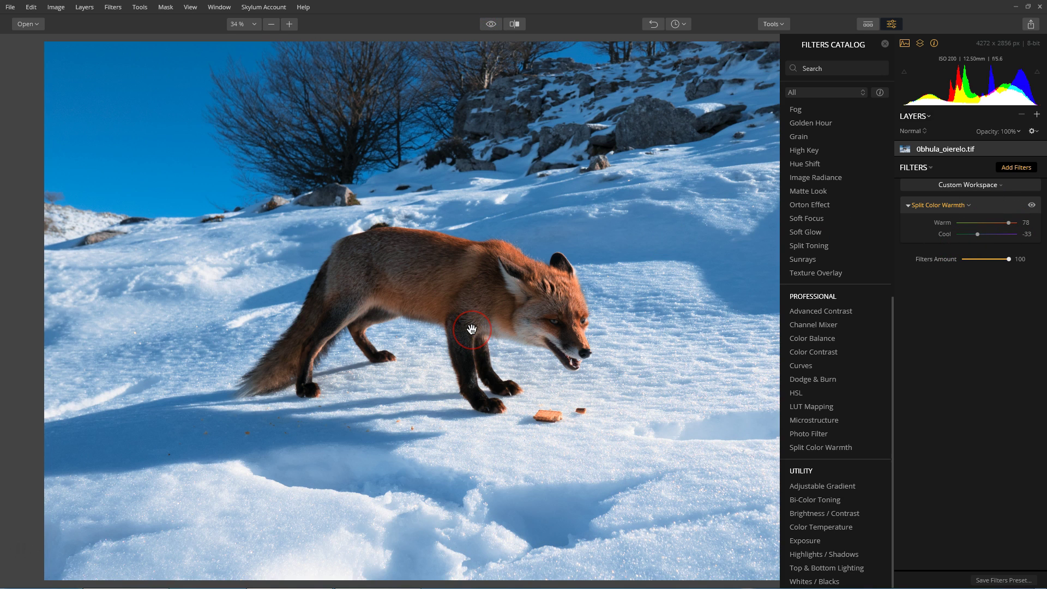
# - Push Cool to -89 and compare the deep-blue snow against the original
pyautogui.click(954, 264)
pyautogui.click(978, 234)
pyautogui.moveTo(978, 235); pyautogui.dragTo(963, 235)
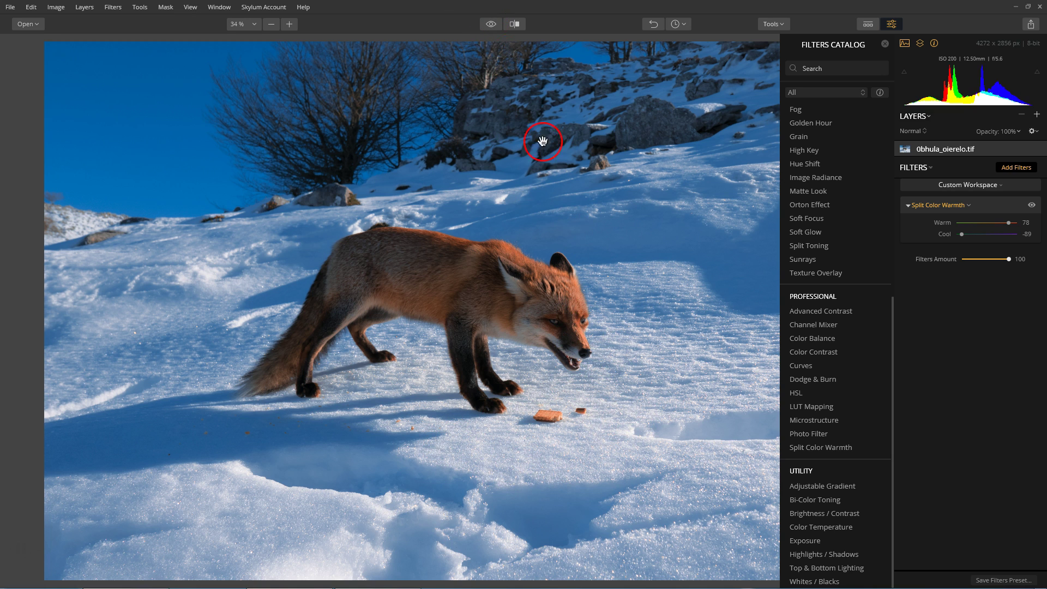
pyautogui.click(490, 24)
pyautogui.click(490, 24)
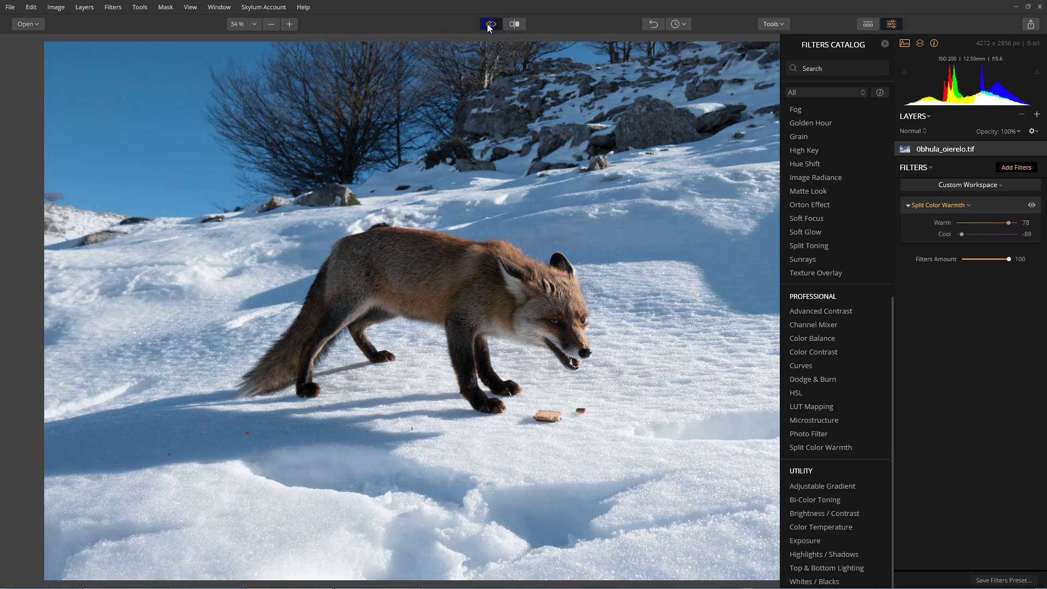
pyautogui.click(489, 24)
pyautogui.click(489, 24)
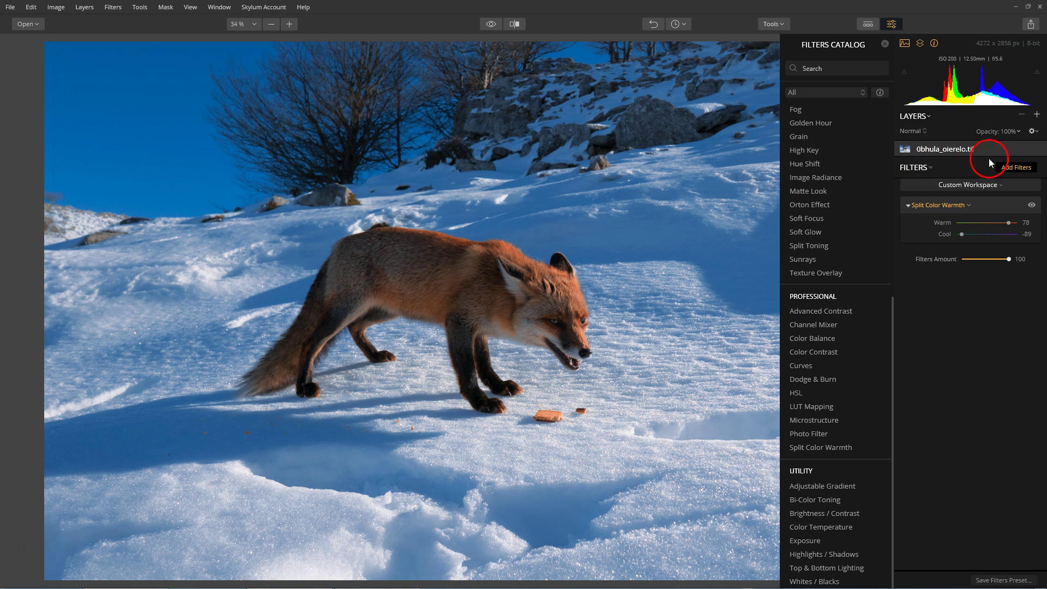
# - Delete the Split Color Warmth filter so the fox photo returns to its original colours
pyautogui.click(461, 364)
pyautogui.click(1001, 205)
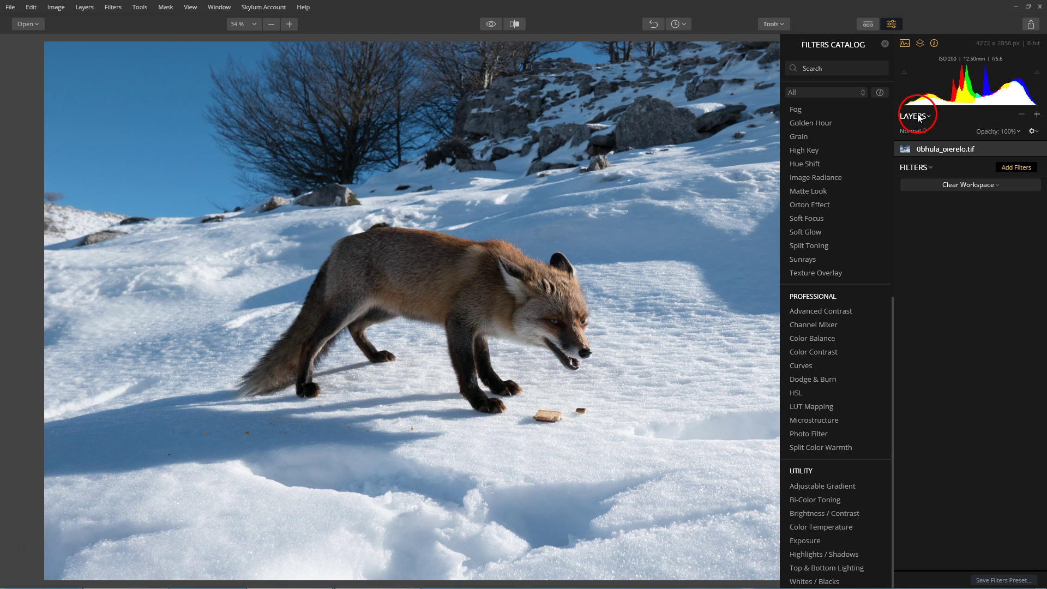
pyautogui.click(1036, 115)
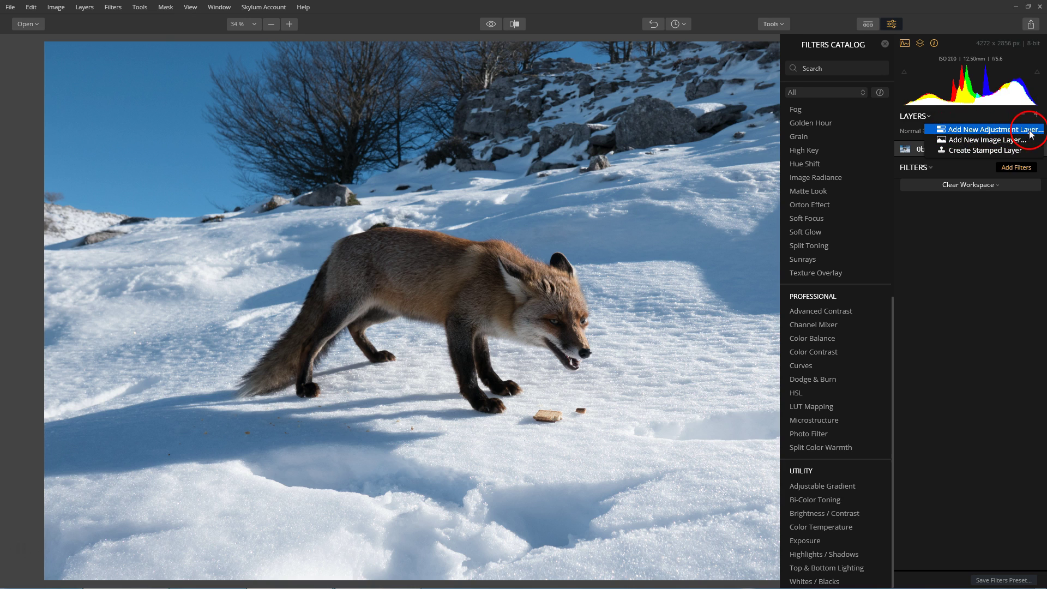
# - Create a new adjustment layer, rename it 'szín', and give it Split Color Warmth
pyautogui.click(984, 134)
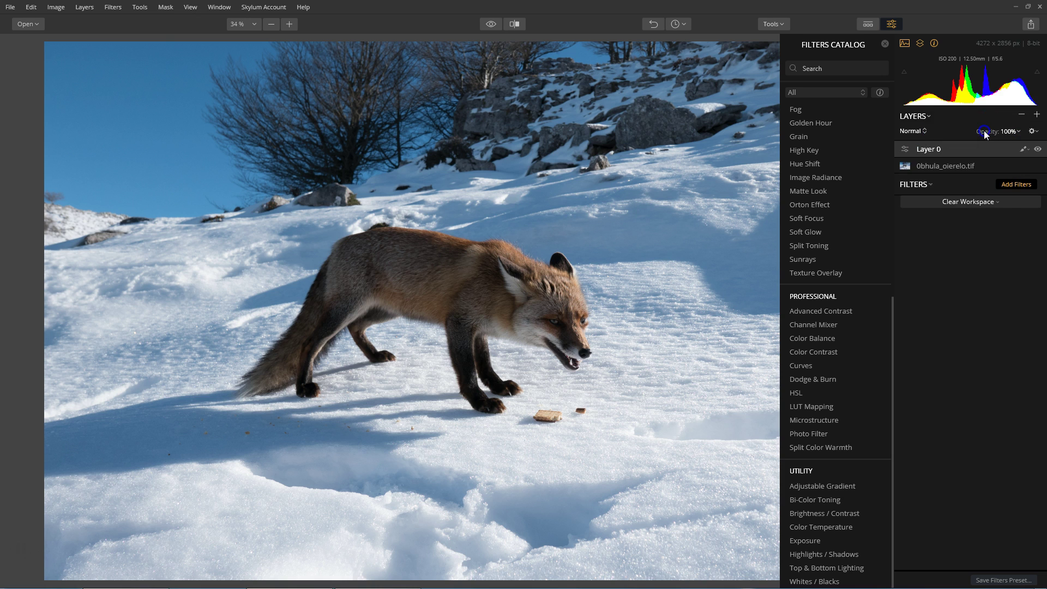
pyautogui.doubleClick(937, 148)
pyautogui.write('sz')
pyautogui.press('BackSpace')
pyautogui.write('ínm')
pyautogui.press('BackSpace')
pyautogui.press('Return')
pyautogui.click(813, 449)
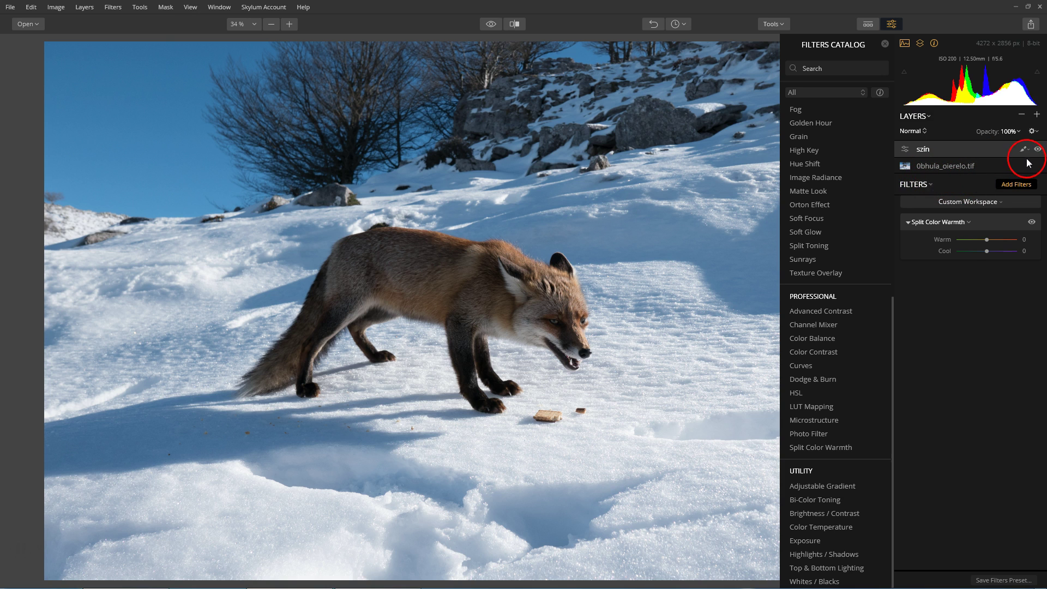
# - Set the szín layer's Split Color Warmth to warm 78 and cool -66
pyautogui.moveTo(986, 240)
pyautogui.mouseDown()
pyautogui.moveTo(1010, 242)
pyautogui.moveTo(967, 252)
pyautogui.mouseUp()
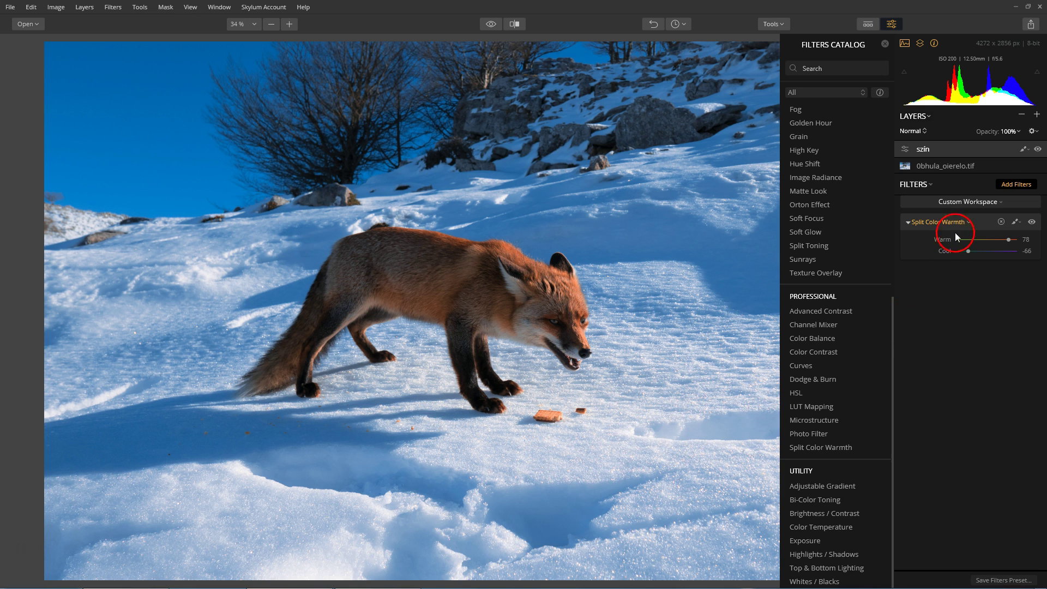
pyautogui.click(911, 132)
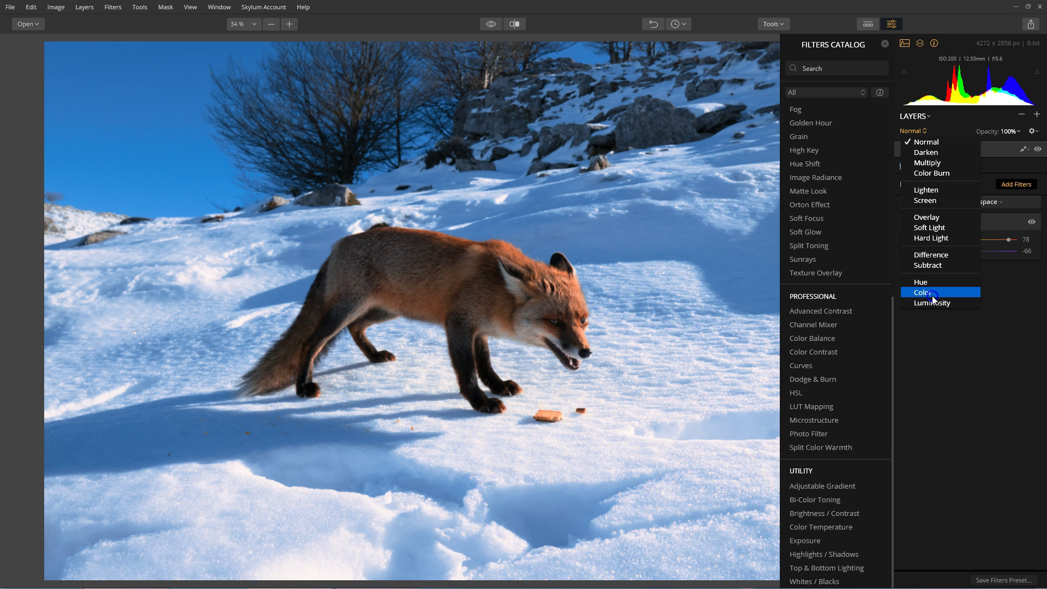
# - Switch szín to Color blend mode, compare with the original, and push warmth to 100/-100
pyautogui.click(931, 296)
pyautogui.click(493, 25)
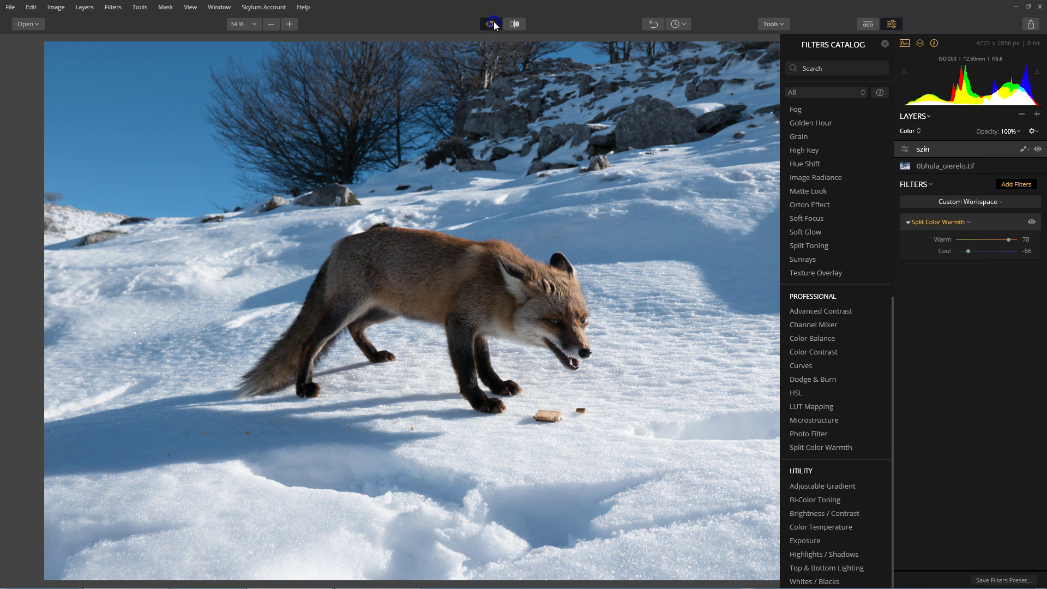
pyautogui.click(494, 25)
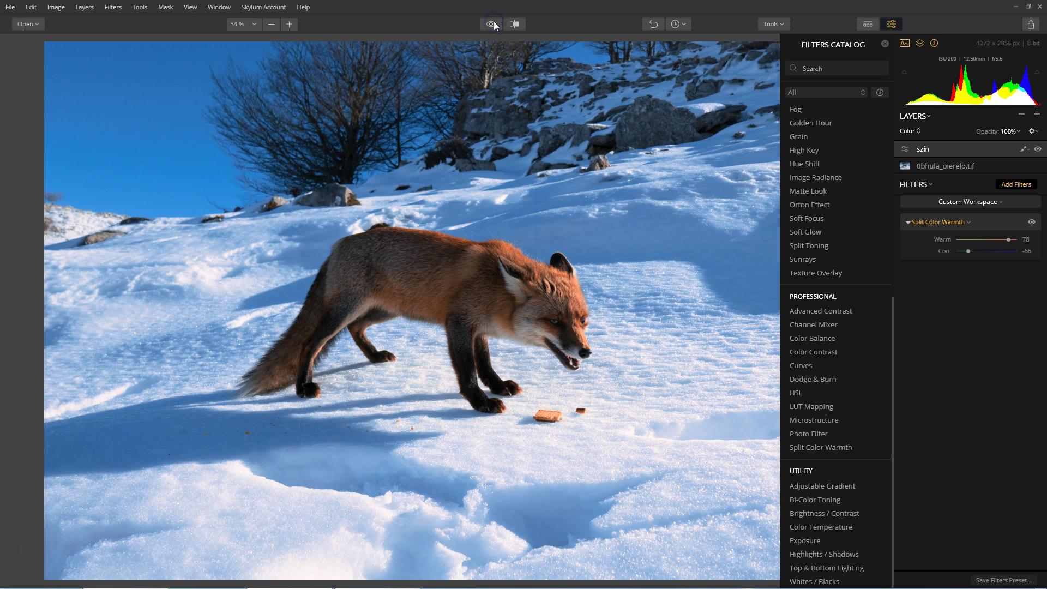
pyautogui.click(495, 24)
pyautogui.click(495, 24)
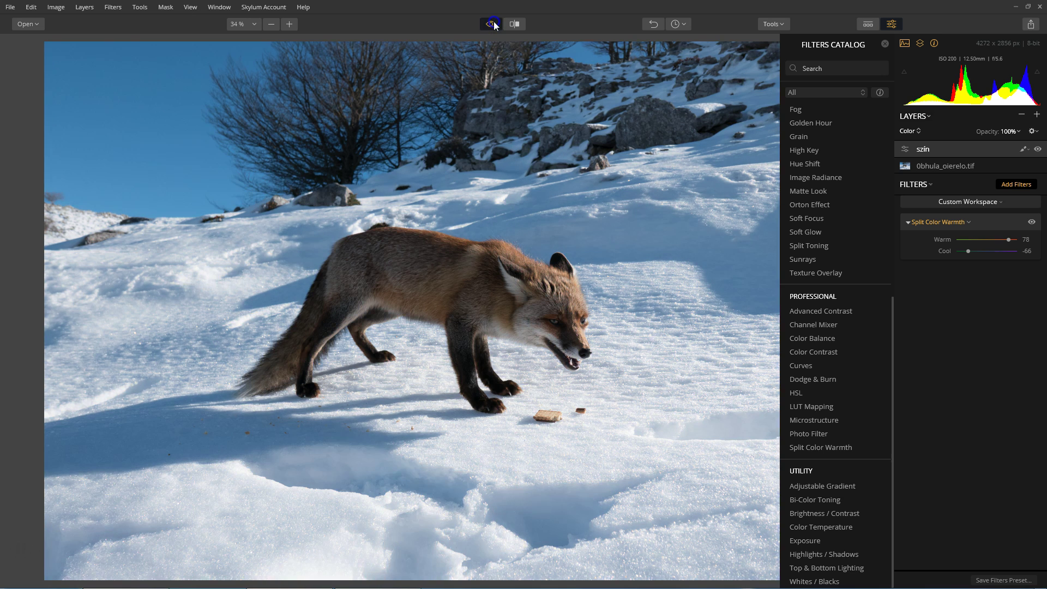
pyautogui.click(494, 25)
pyautogui.click(495, 25)
pyautogui.moveTo(1008, 240)
pyautogui.mouseDown()
pyautogui.moveTo(1028, 239)
pyautogui.moveTo(955, 251)
pyautogui.mouseUp()
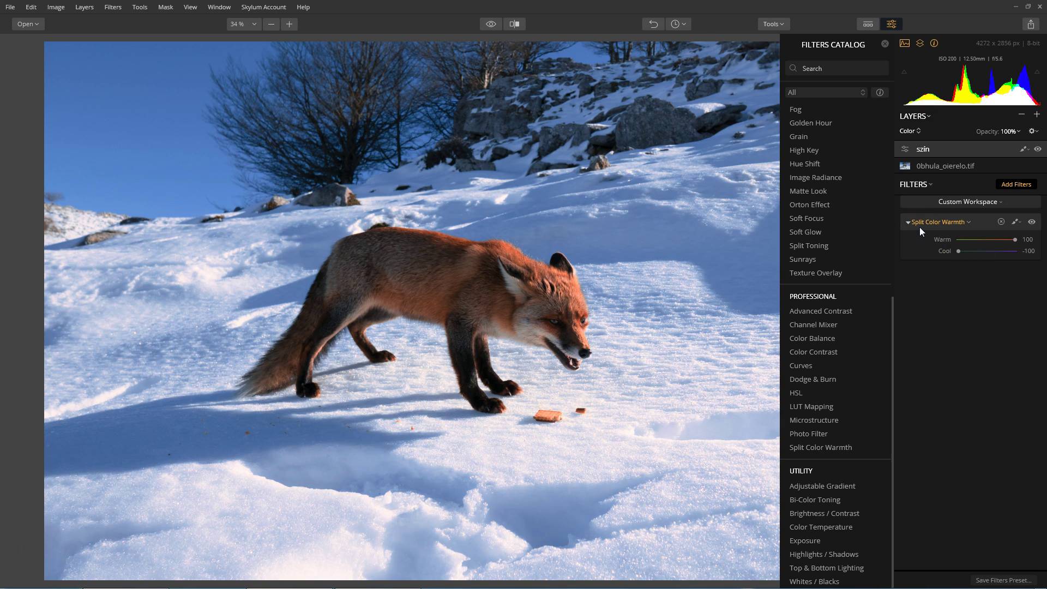
# - Add a second Split Color Warmth filter to szín at warm 43 and cool -18
pyautogui.click(820, 448)
pyautogui.moveTo(987, 291)
pyautogui.mouseDown()
pyautogui.moveTo(1010, 291)
pyautogui.moveTo(965, 304)
pyautogui.moveTo(999, 291)
pyautogui.moveTo(981, 306)
pyautogui.mouseUp()
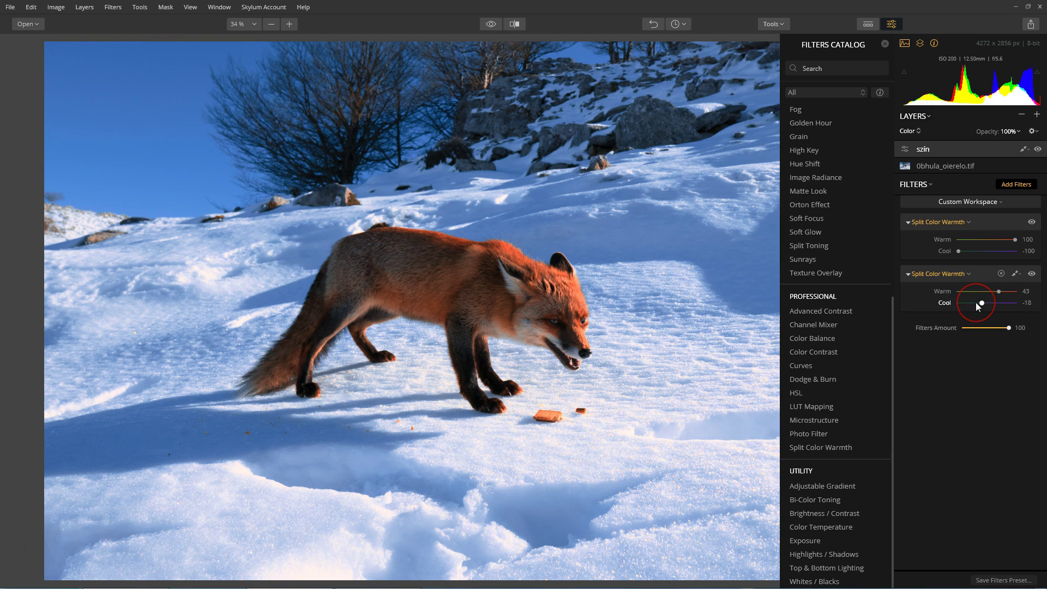